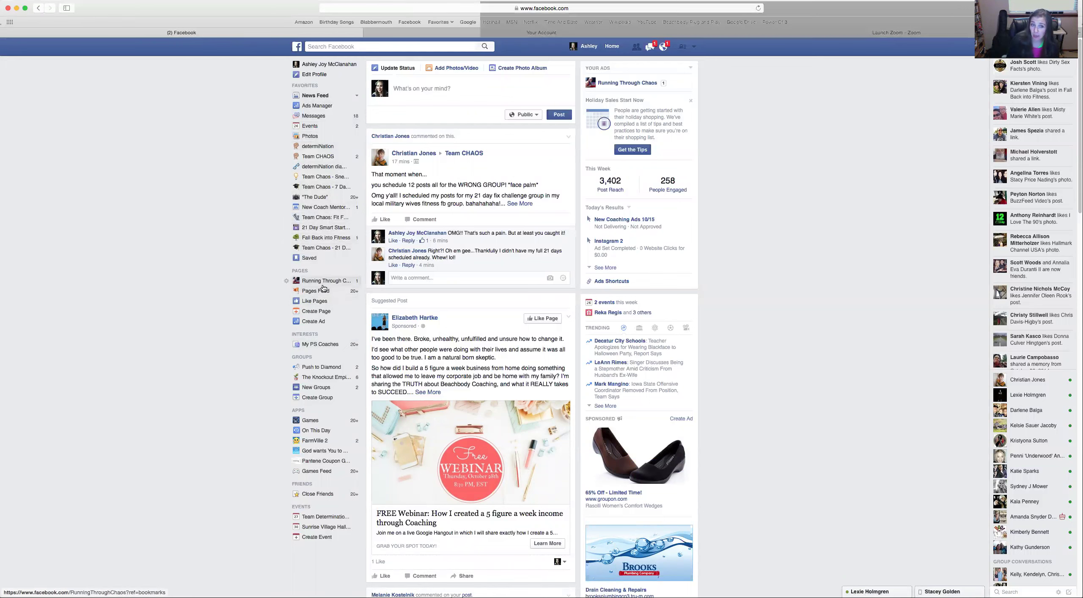
Start creating a new Facebook page of the Artist, Band or Public Figure type with the category Coach
{"action": "left_click", "coordinate": [313, 311]}
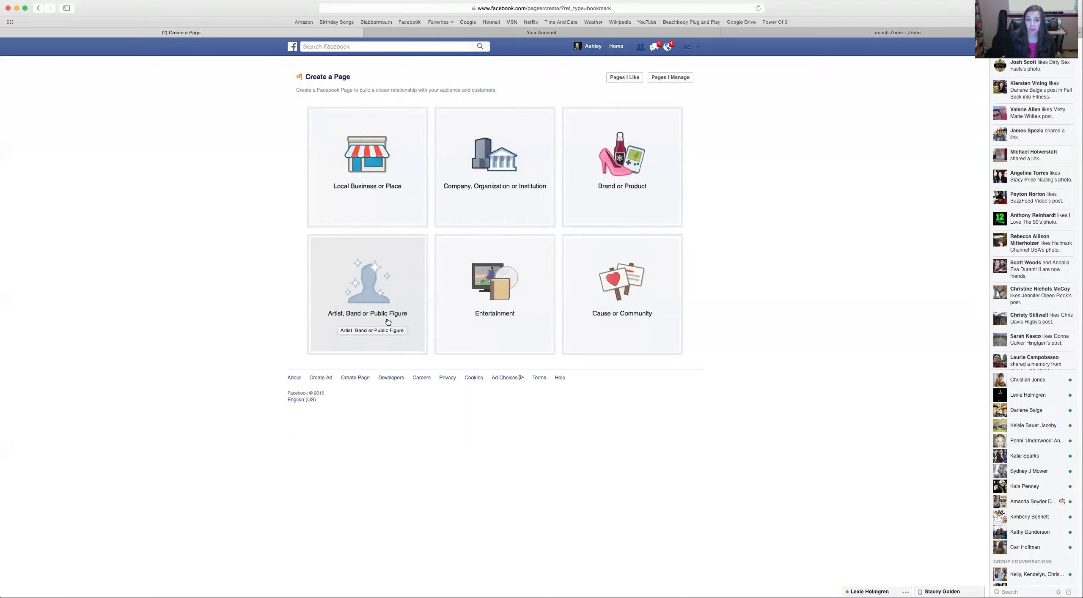
{"action": "left_click", "coordinate": [378, 293]}
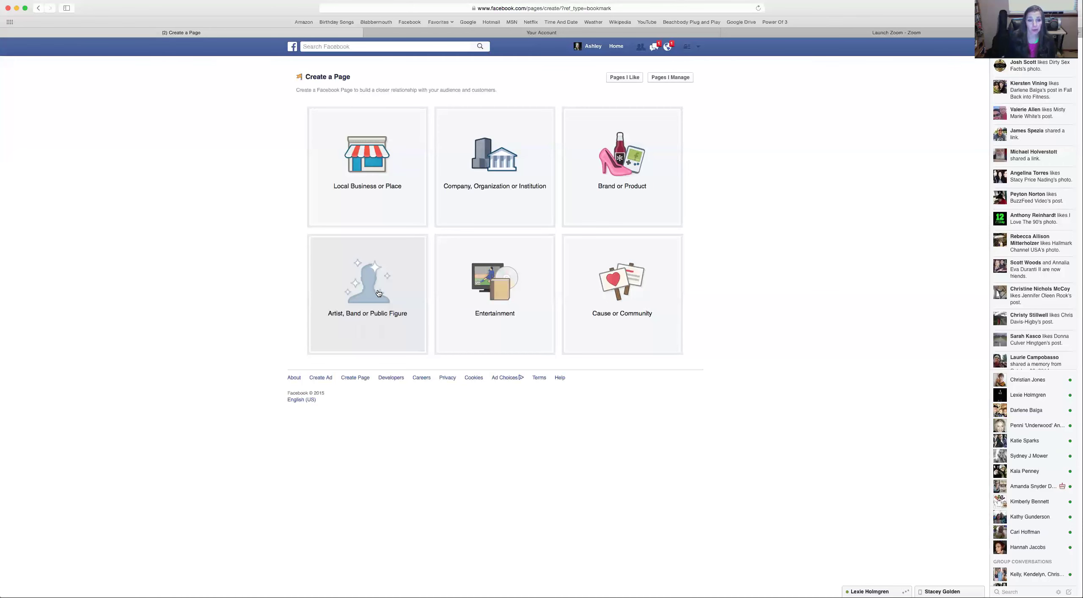
{"action": "left_click", "coordinate": [360, 271]}
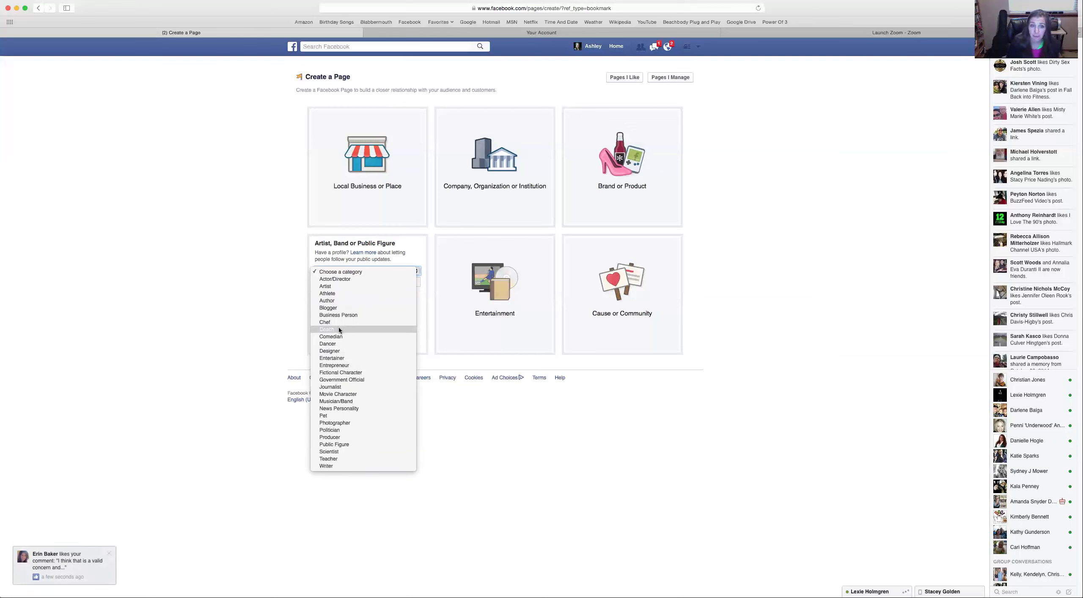
{"action": "left_click", "coordinate": [339, 330]}
Enter the coach's full name as the page name and create the page
{"action": "left_click", "coordinate": [330, 310]}
{"action": "left_click", "coordinate": [334, 298]}
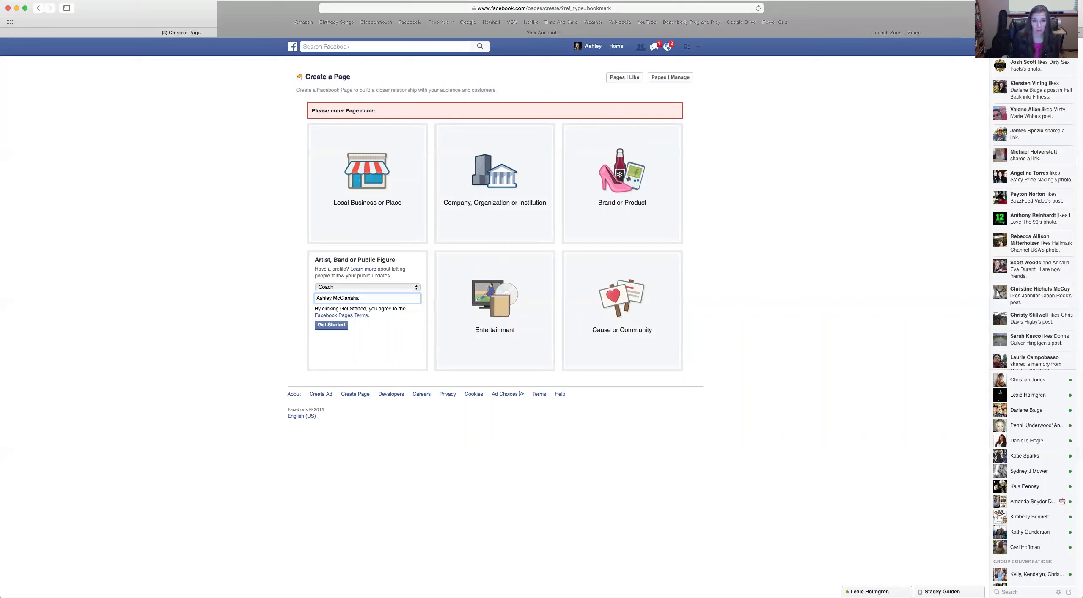
{"action": "left_click", "coordinate": [328, 330]}
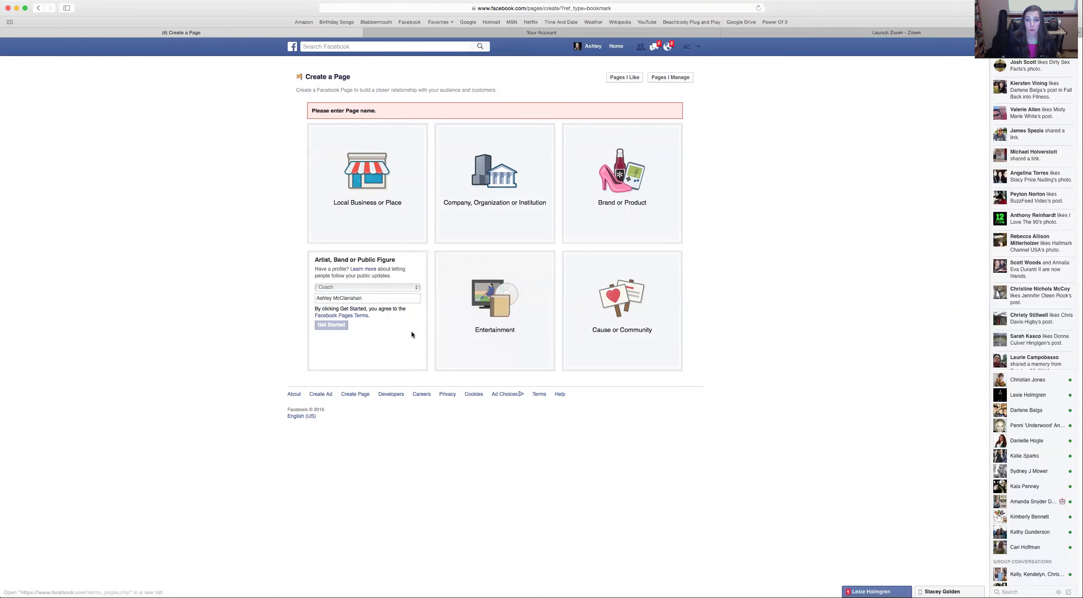
{"action": "left_click", "coordinate": [334, 325]}
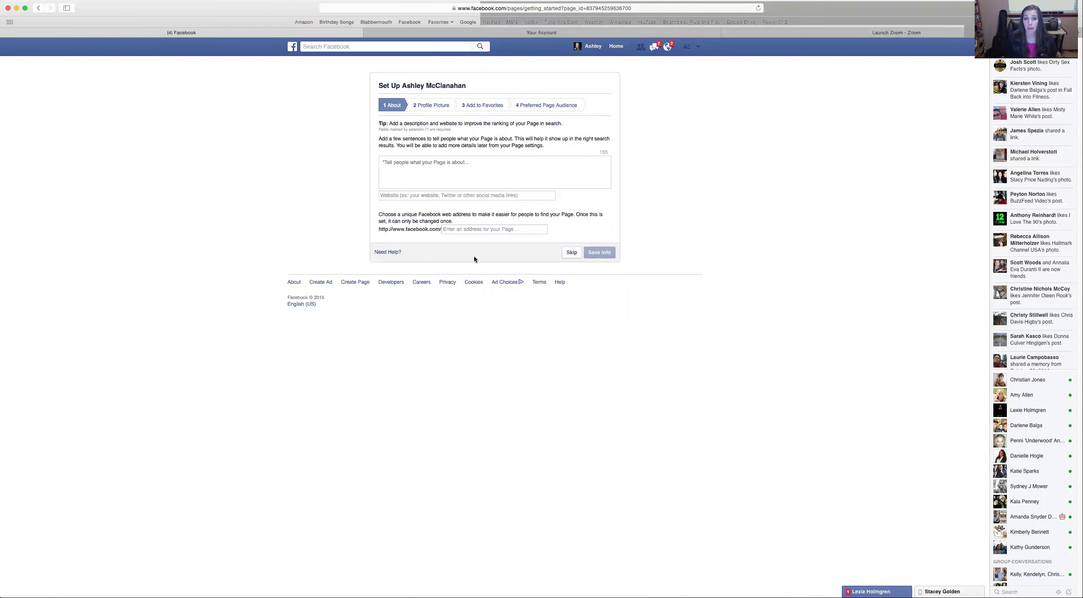
Skip the About, Profile Picture, Favorites and Preferred Page Audience setup stages and dismiss the Getting Around tour
{"action": "left_click", "coordinate": [570, 253]}
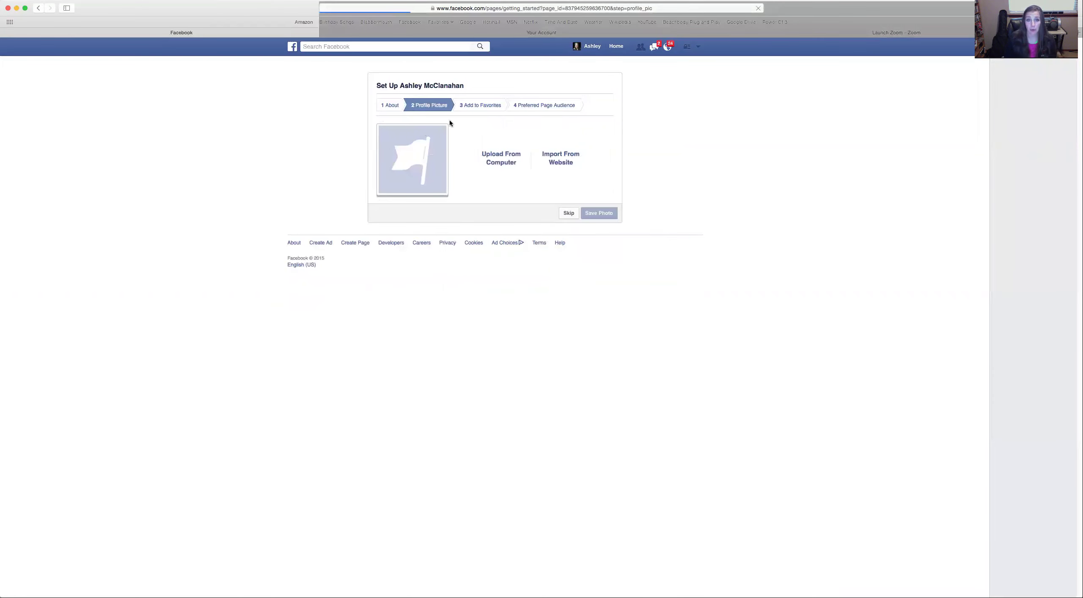
{"action": "left_click", "coordinate": [567, 213]}
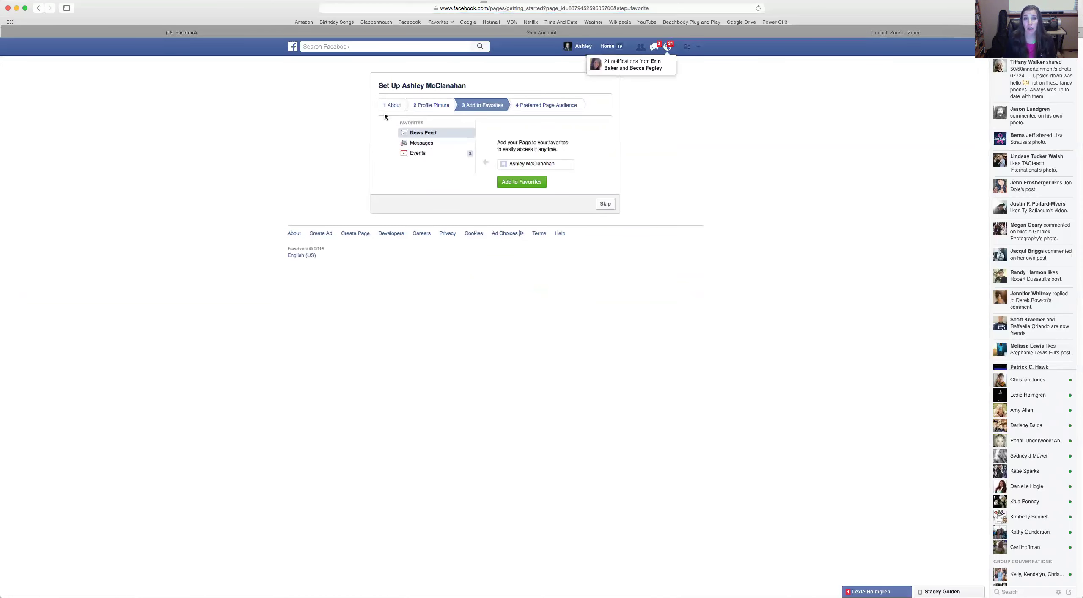
{"action": "left_click", "coordinate": [605, 204]}
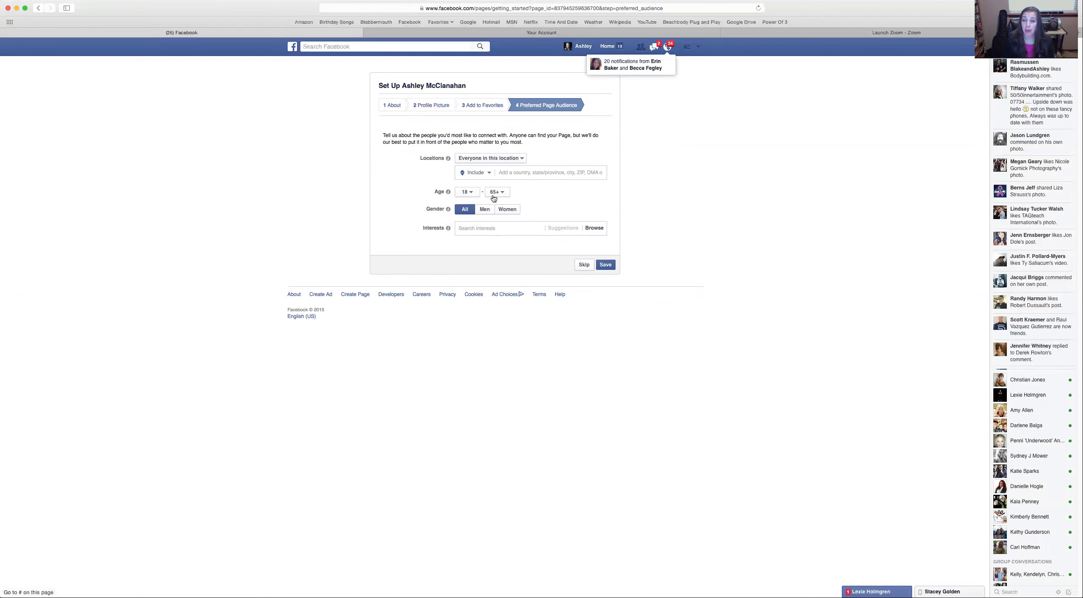
{"action": "left_click", "coordinate": [584, 266]}
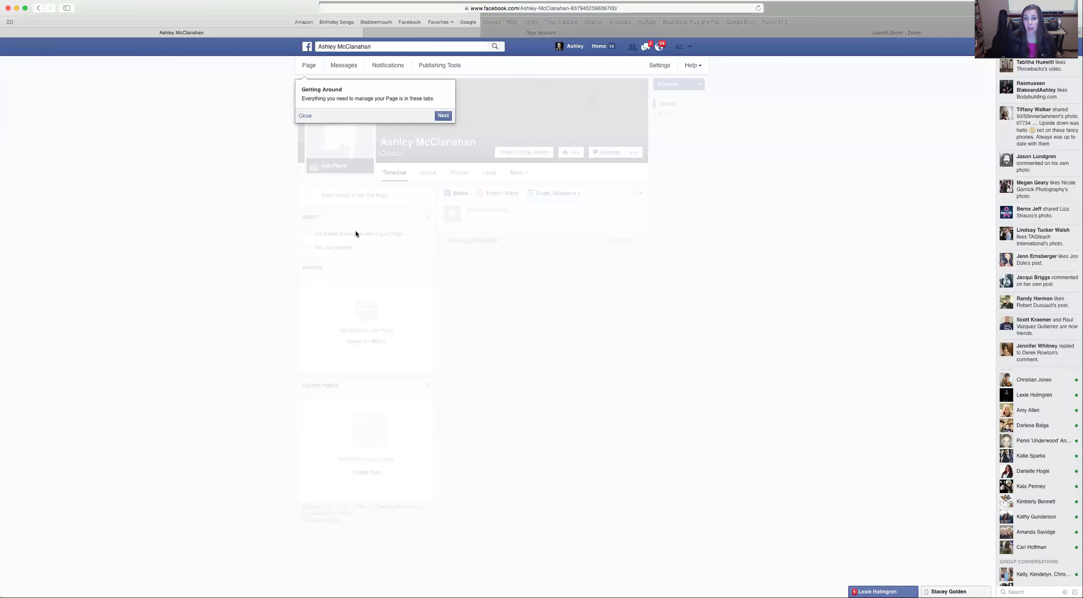
{"action": "left_click", "coordinate": [305, 116]}
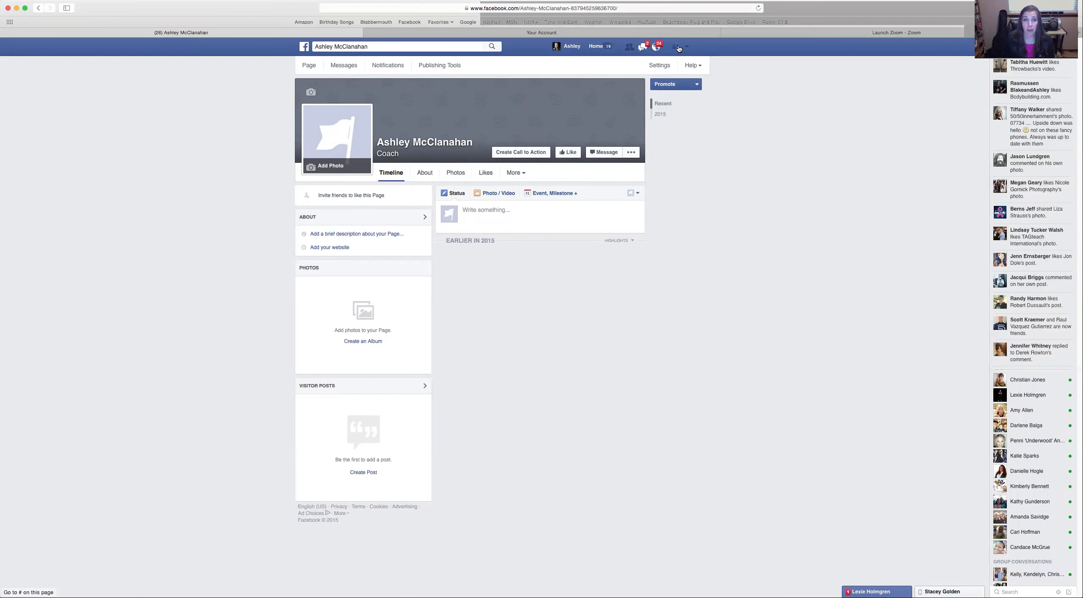
Switch the active identity between the Running Through Chaos page and the personal profile, ending on the Running Through Chaos page
{"action": "left_click", "coordinate": [684, 48]}
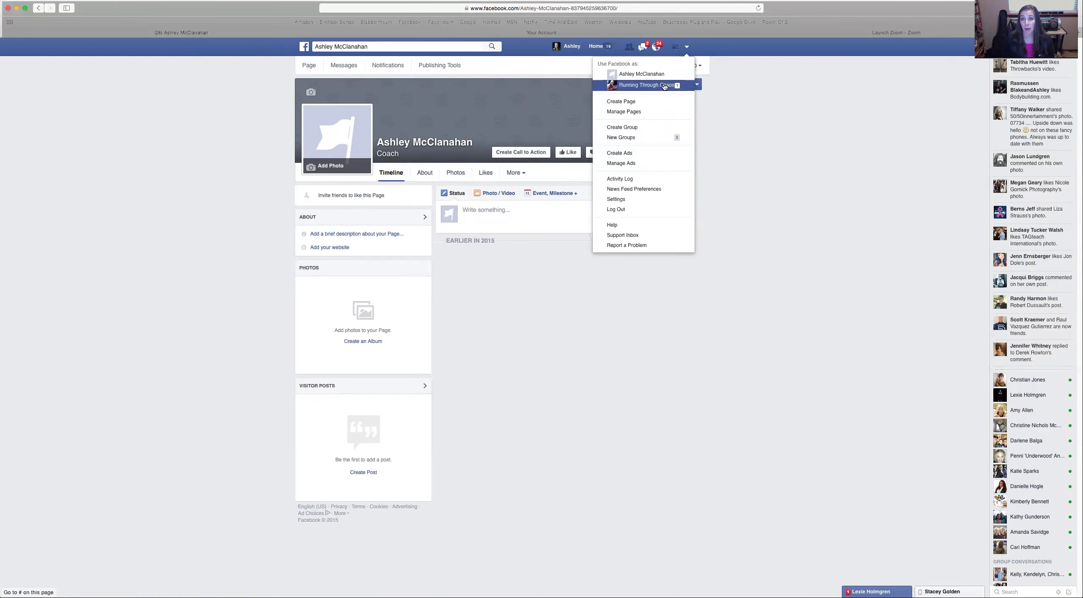
{"action": "left_click", "coordinate": [664, 86]}
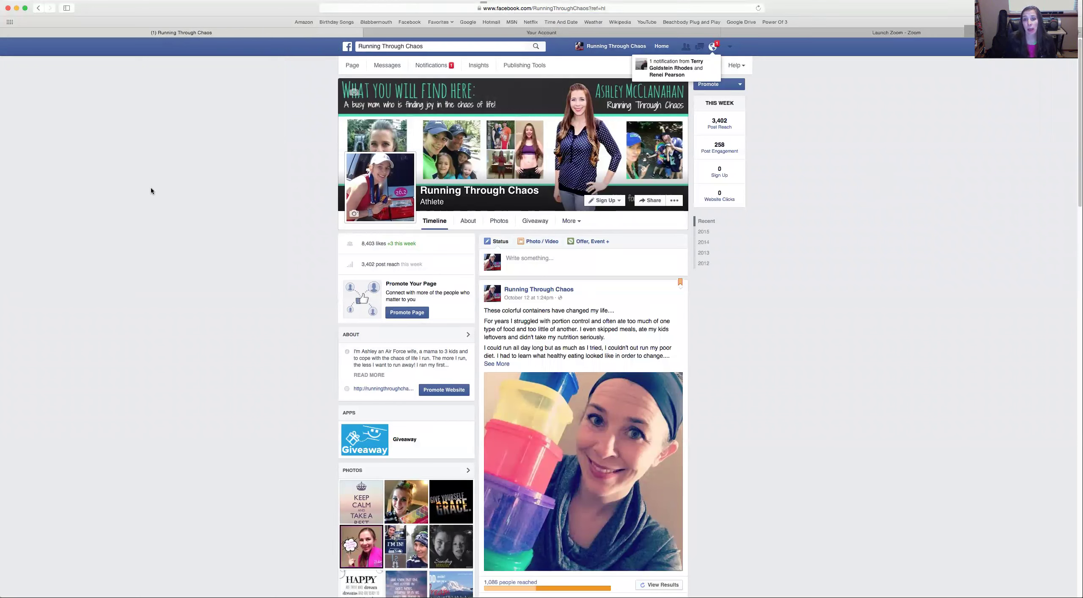
{"action": "left_click", "coordinate": [732, 47]}
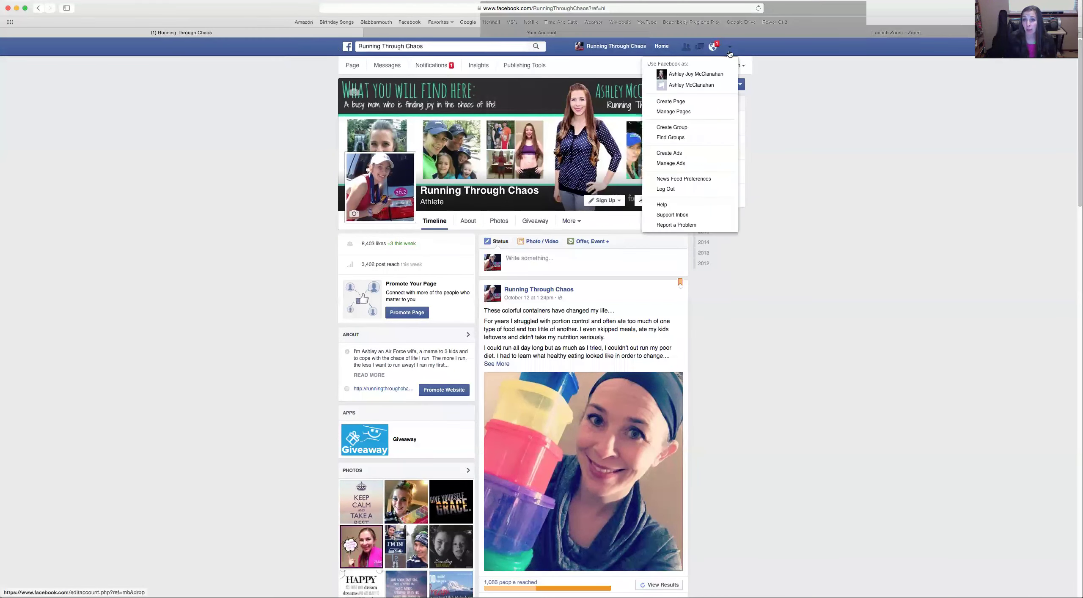
{"action": "left_click", "coordinate": [717, 75]}
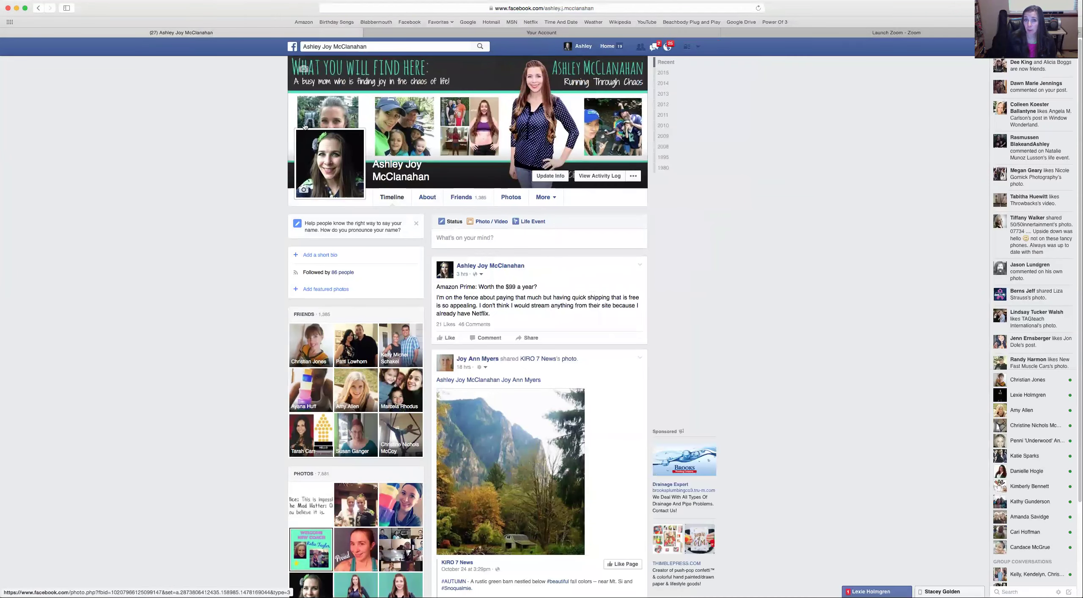
{"action": "left_click", "coordinate": [698, 48]}
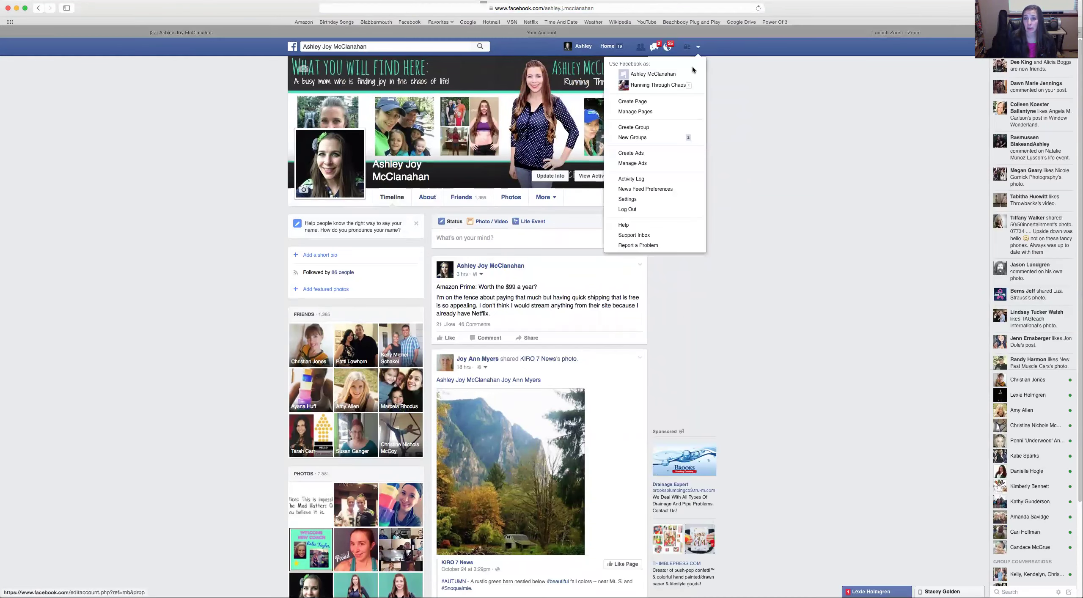
{"action": "left_click", "coordinate": [671, 86]}
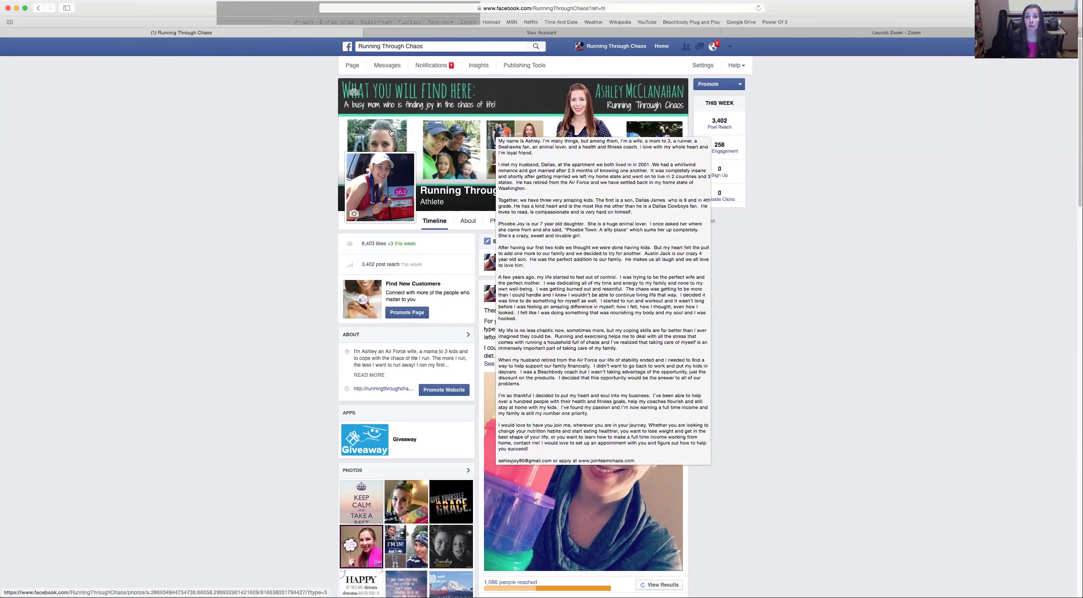
View the Running Through Chaos cover photo and read its full description through to the contact details
{"action": "left_click", "coordinate": [507, 132]}
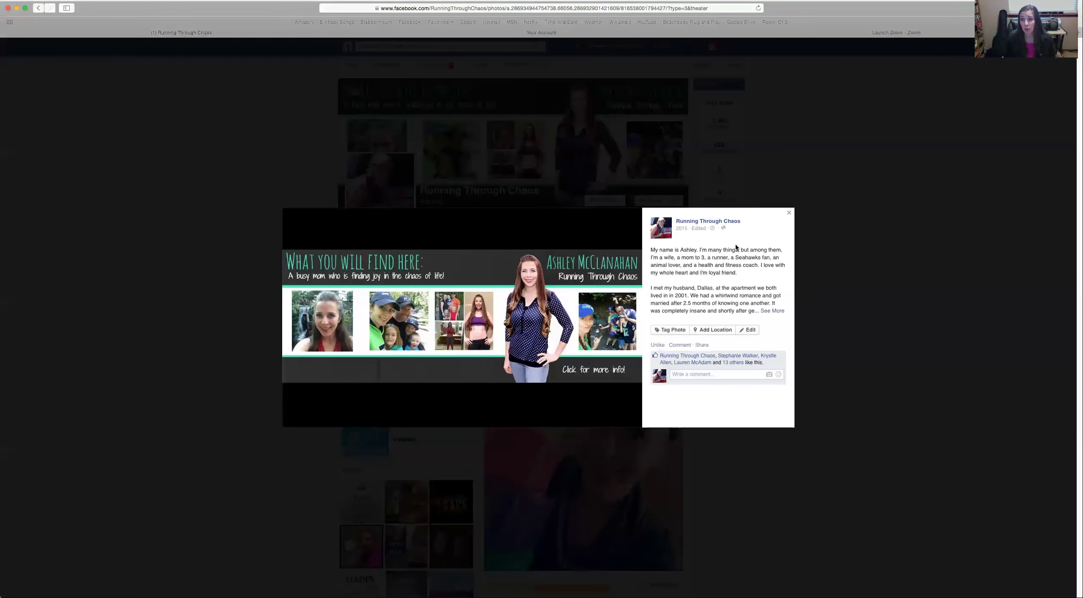
{"action": "left_click", "coordinate": [774, 311]}
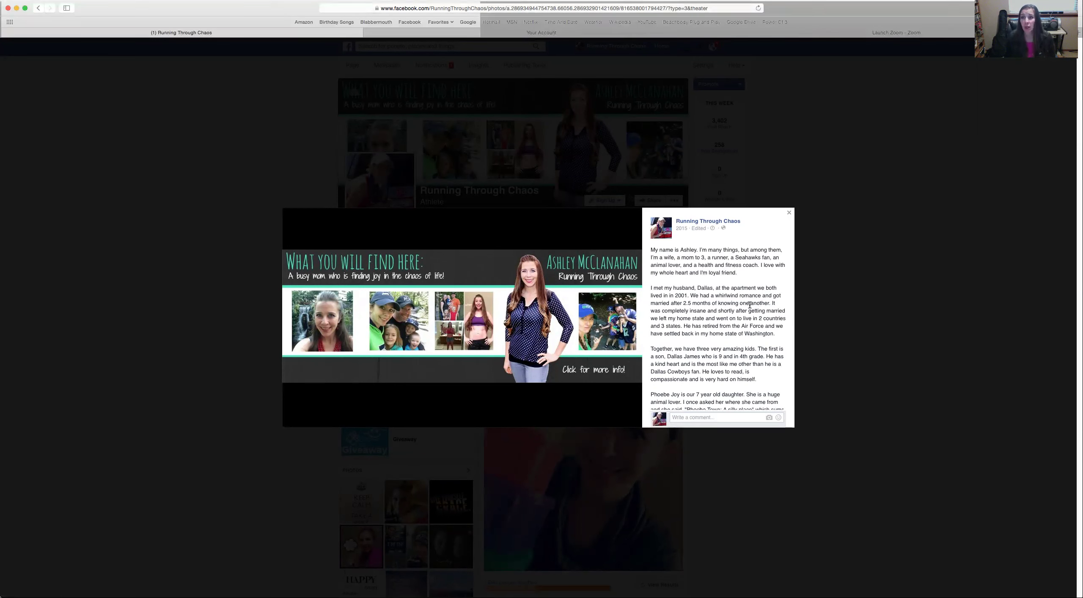
{"action": "scroll", "coordinate": [689, 282], "scroll_direction": "down", "scroll_amount": 5}
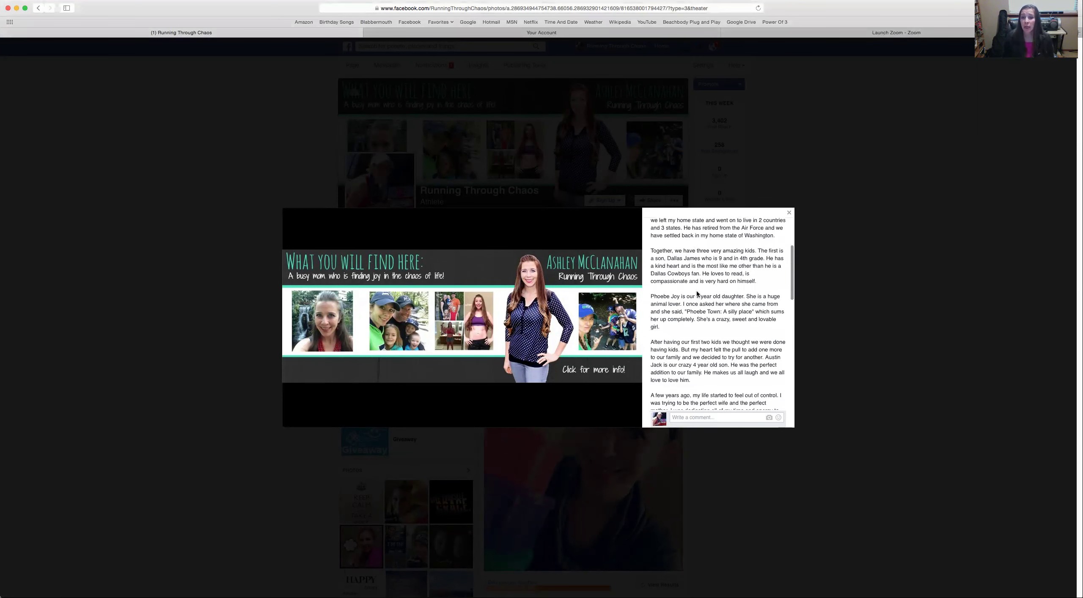
{"action": "scroll", "coordinate": [698, 292], "scroll_direction": "down", "scroll_amount": 15}
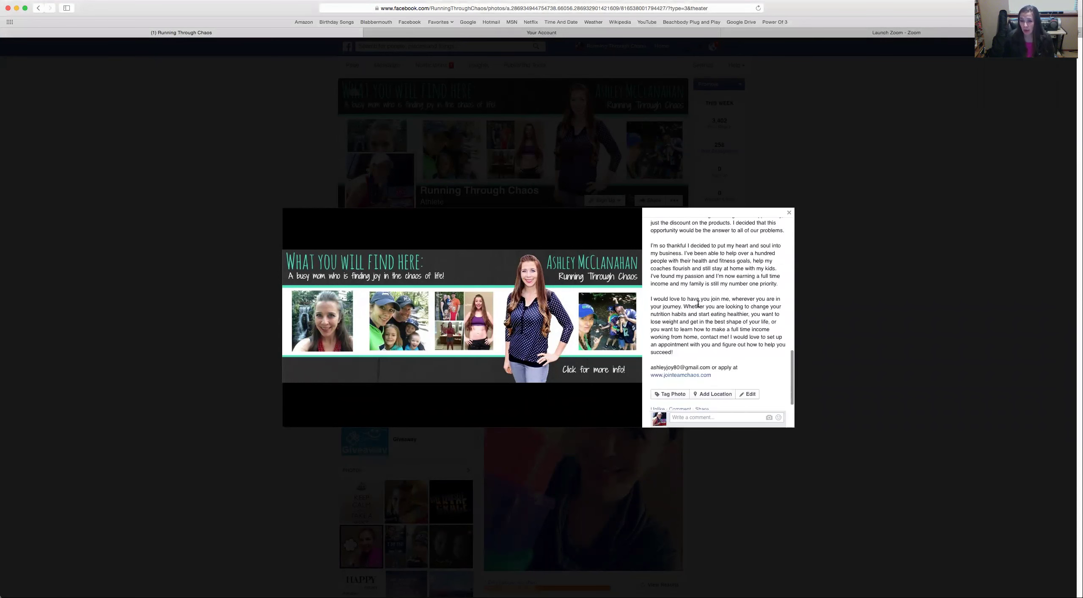
{"action": "scroll", "coordinate": [698, 330], "scroll_direction": "up", "scroll_amount": 10}
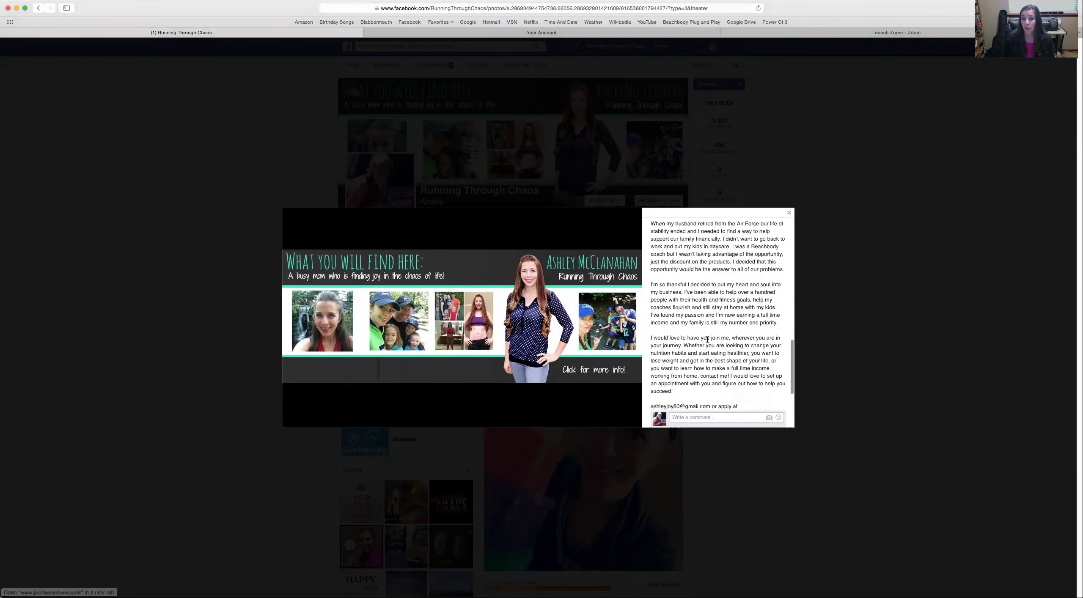
{"action": "scroll", "coordinate": [709, 343], "scroll_direction": "up", "scroll_amount": 6}
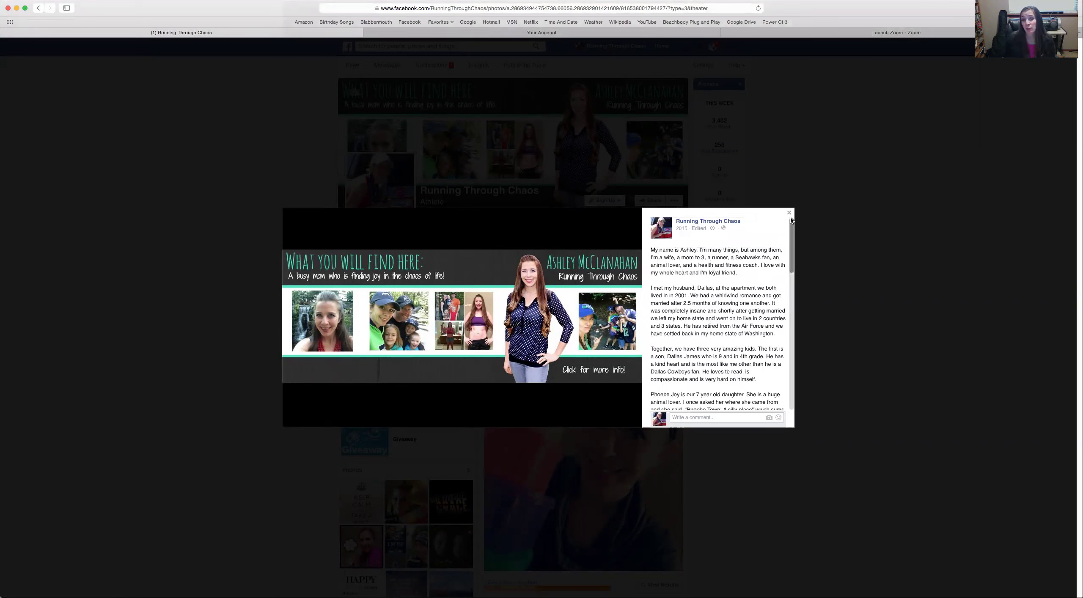
{"action": "mouse_move", "coordinate": [565, 298]}
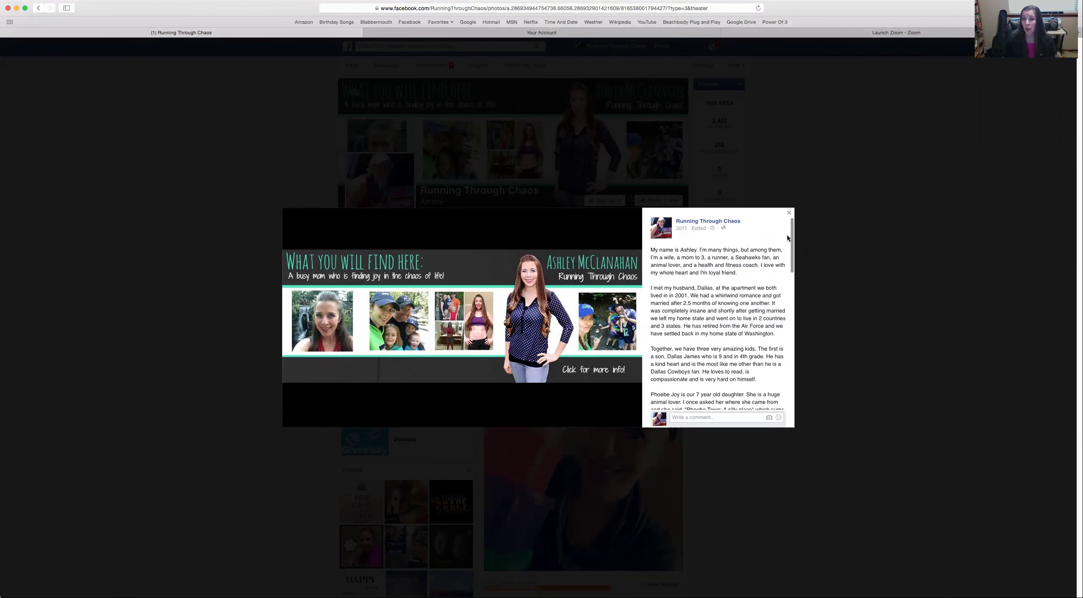
{"action": "left_click", "coordinate": [789, 214]}
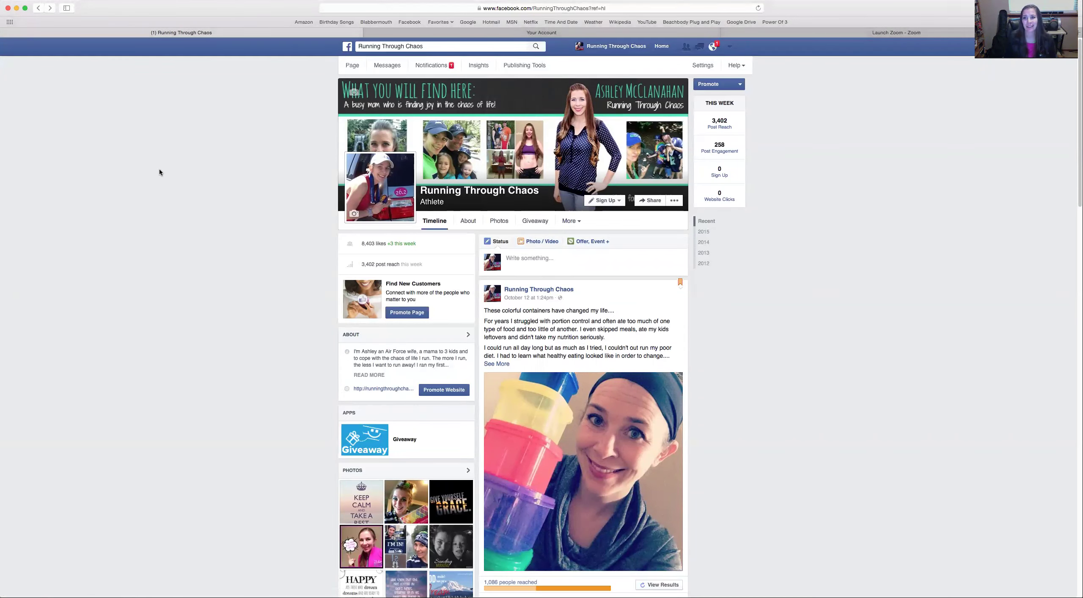
Expand the status composer on the page's timeline and look through the recent posts
{"action": "mouse_move", "coordinate": [368, 178]}
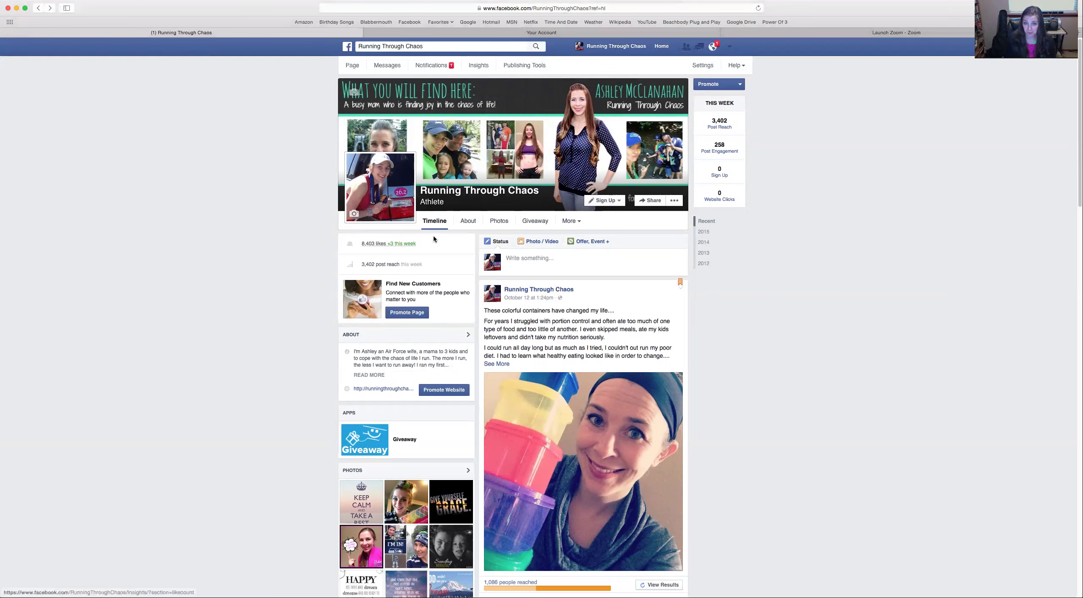
{"action": "left_click", "coordinate": [545, 264]}
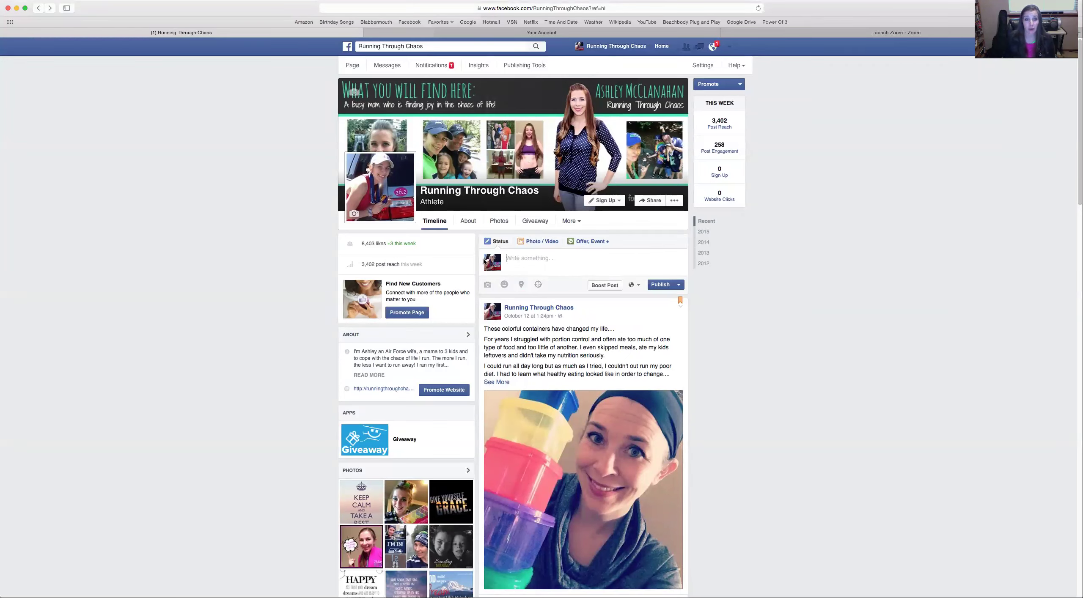
{"action": "scroll", "coordinate": [553, 300], "scroll_direction": "down", "scroll_amount": 15}
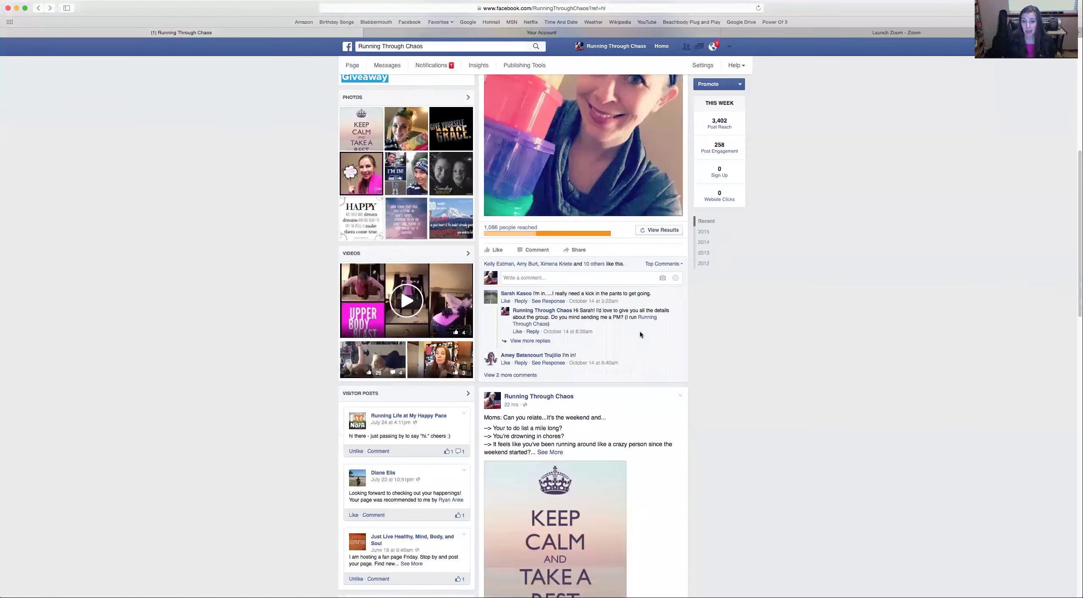
{"action": "scroll", "coordinate": [639, 331], "scroll_direction": "up", "scroll_amount": 20}
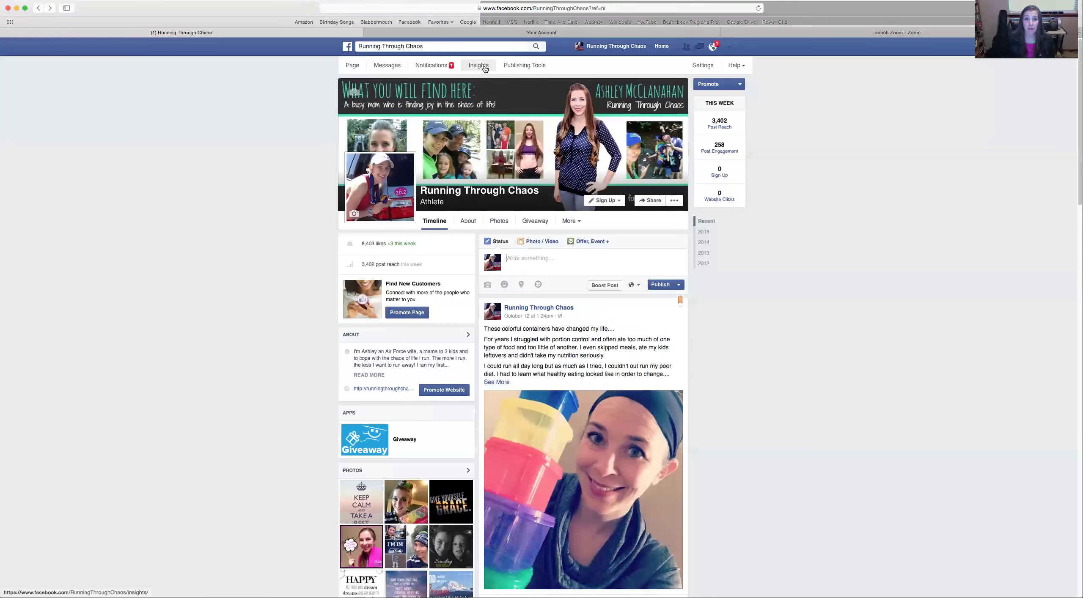
Look over the page's messages and notifications, and review the Insights overview down to Pages to Watch
{"action": "left_click", "coordinate": [353, 66]}
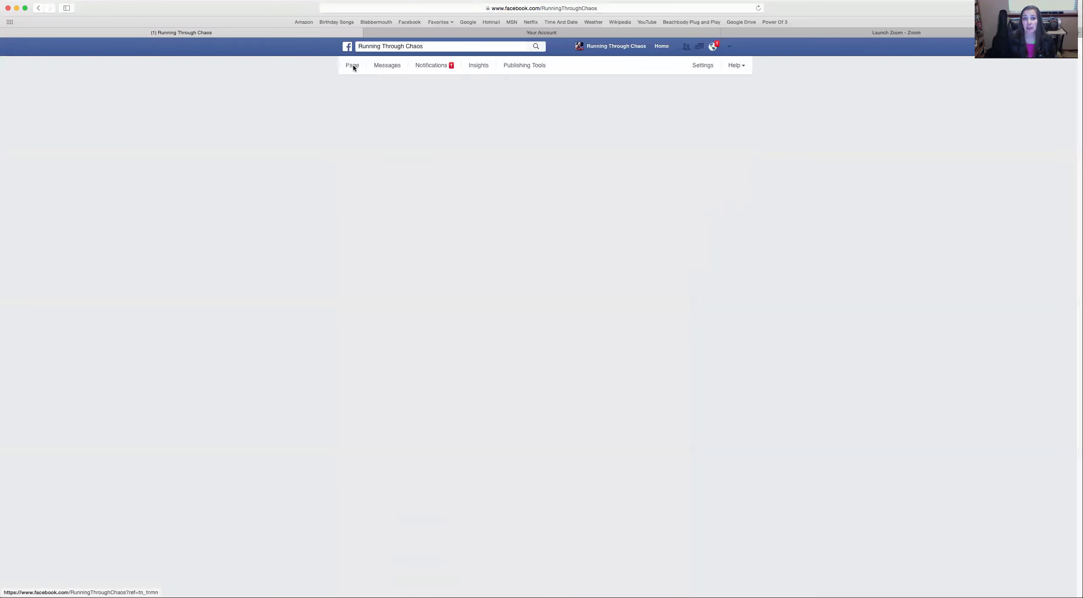
{"action": "left_click", "coordinate": [388, 65]}
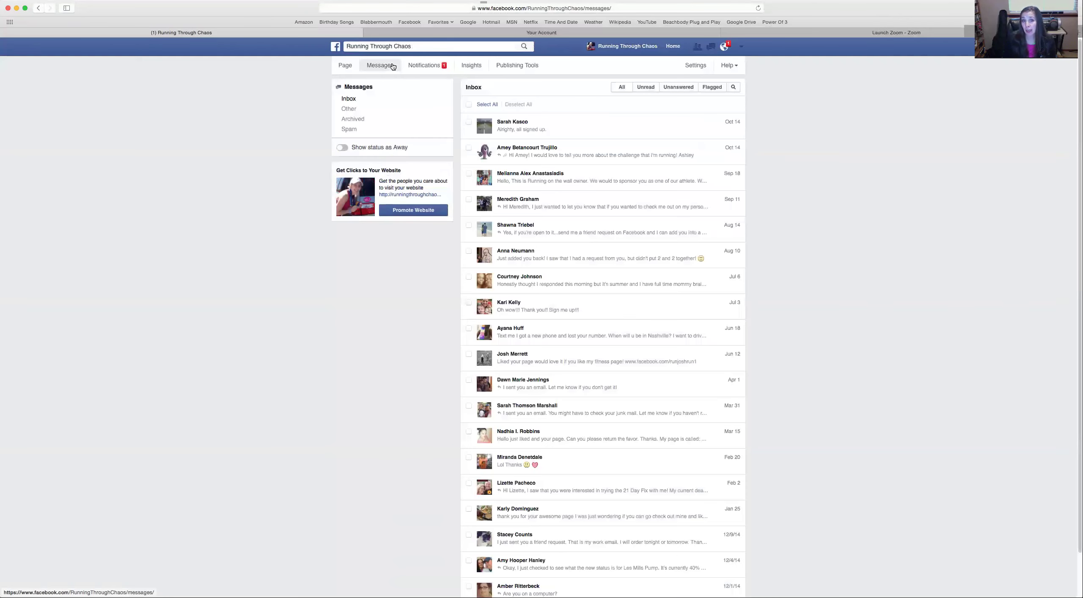
{"action": "left_click", "coordinate": [424, 66]}
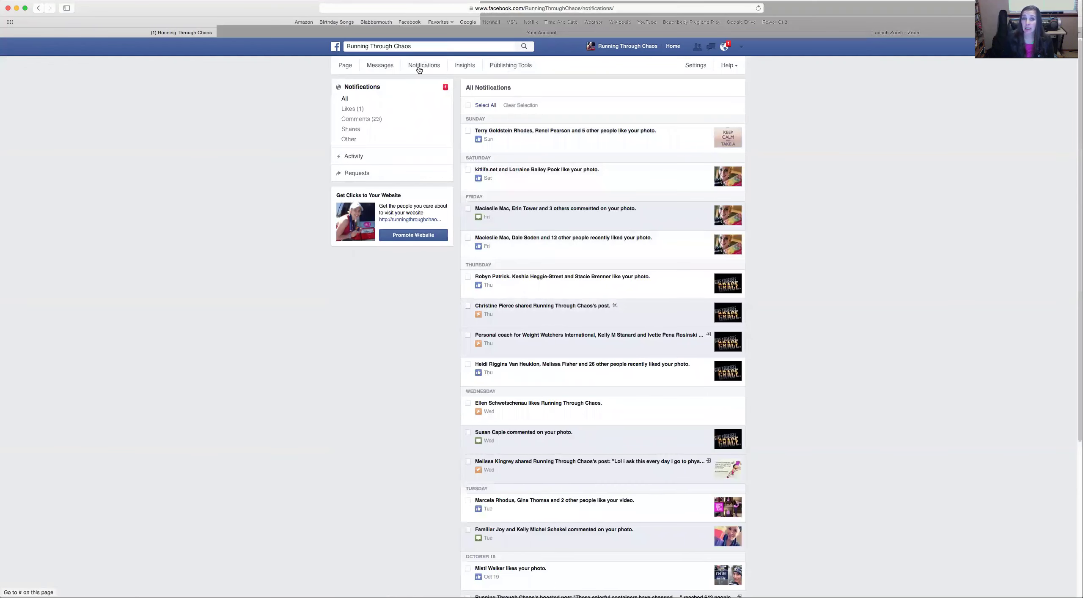
{"action": "left_click", "coordinate": [464, 66]}
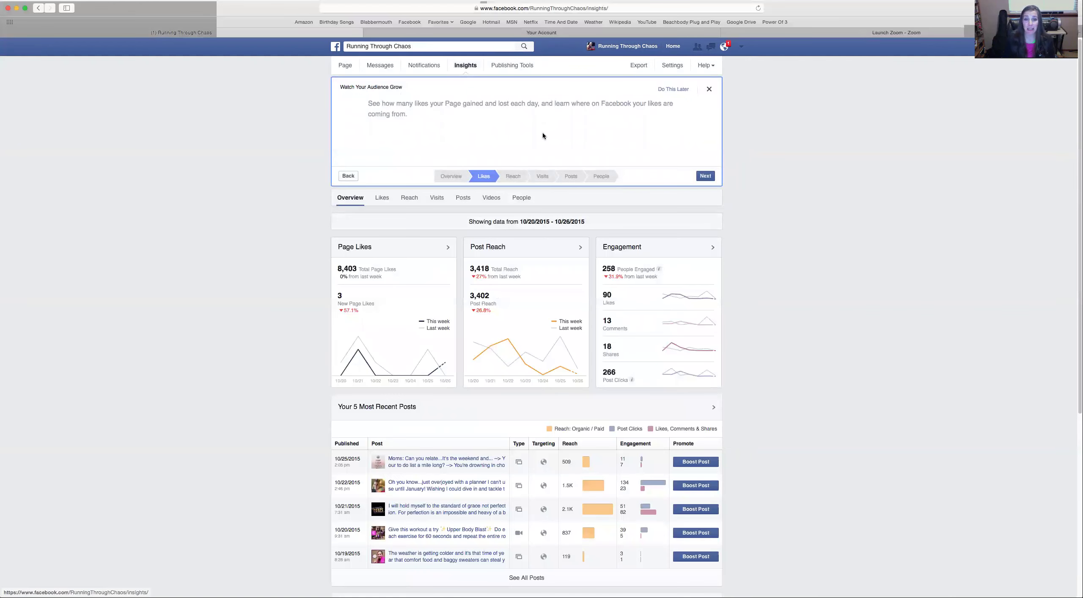
{"action": "scroll", "coordinate": [501, 160], "scroll_direction": "down", "scroll_amount": 3}
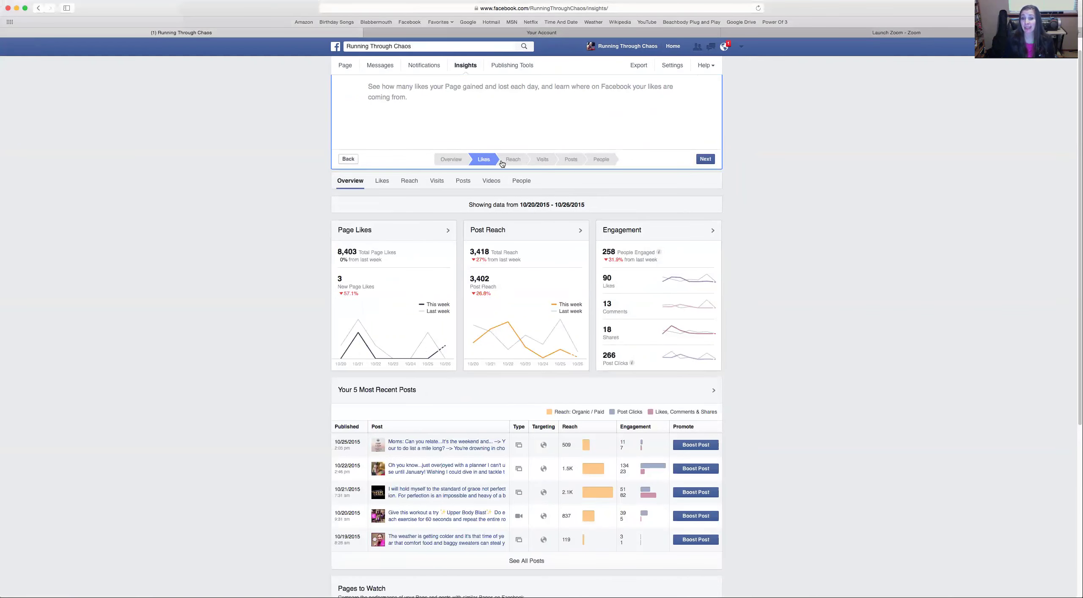
{"action": "scroll", "coordinate": [501, 159], "scroll_direction": "down", "scroll_amount": 2}
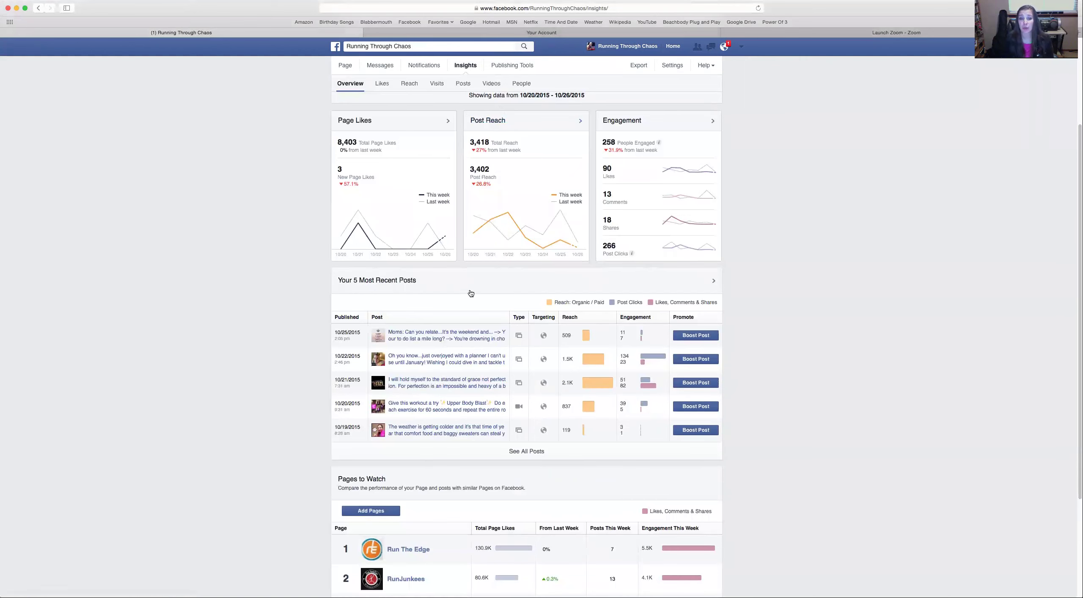
Open the full post Insights from the five most recent posts and examine when fans are online and the reach of the published posts
{"action": "scroll", "coordinate": [475, 334], "scroll_direction": "down", "scroll_amount": 1}
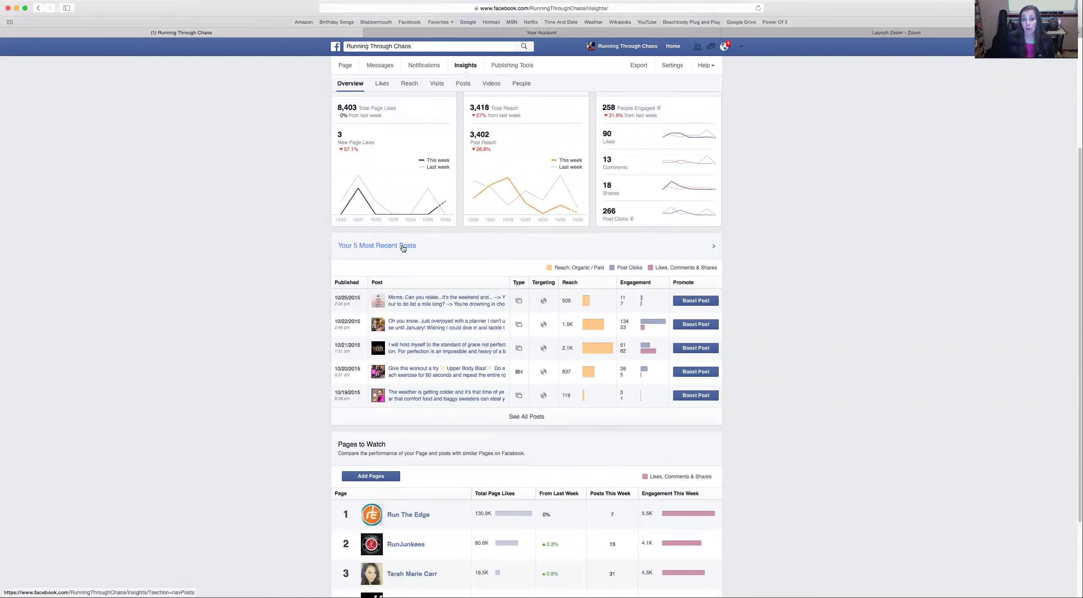
{"action": "left_click", "coordinate": [429, 248]}
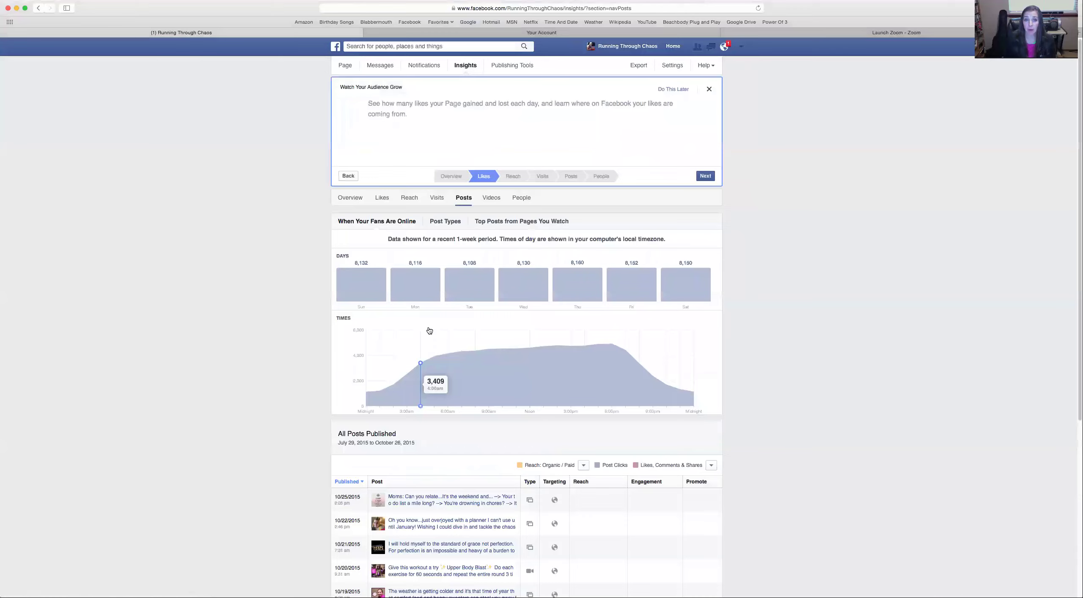
{"action": "scroll", "coordinate": [425, 330], "scroll_direction": "down", "scroll_amount": 3}
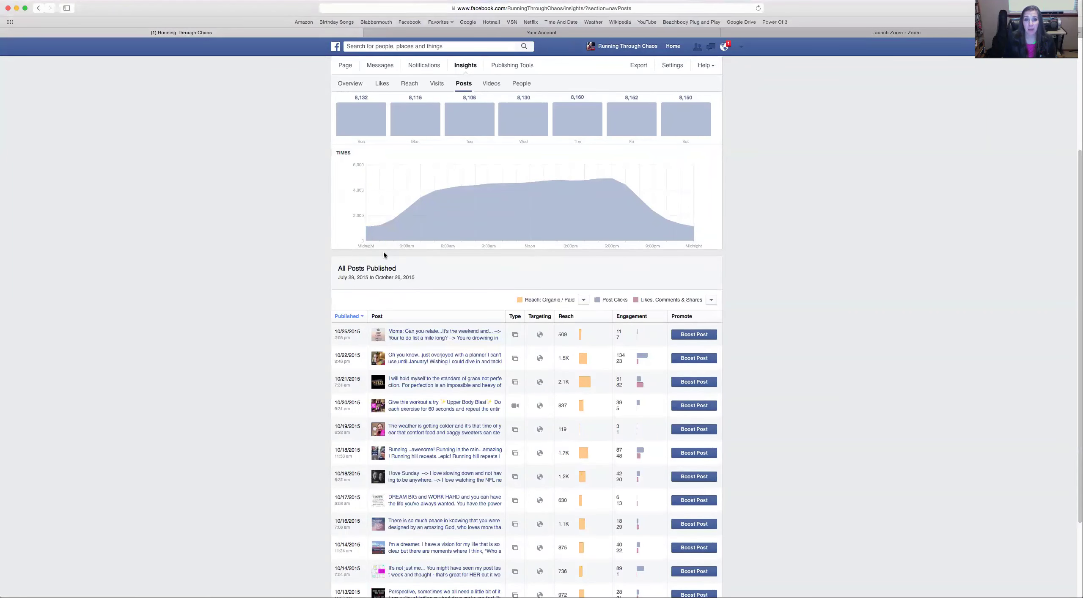
{"action": "scroll", "coordinate": [384, 254], "scroll_direction": "up", "scroll_amount": 1}
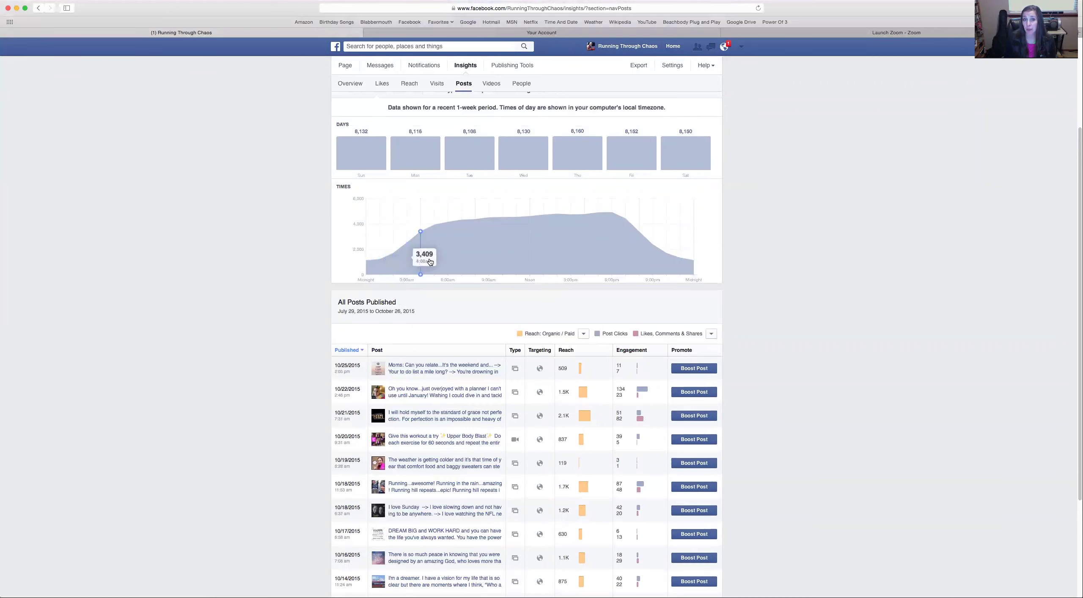
{"action": "scroll", "coordinate": [556, 358], "scroll_direction": "down", "scroll_amount": 3}
{"action": "scroll", "coordinate": [556, 359], "scroll_direction": "down", "scroll_amount": 4}
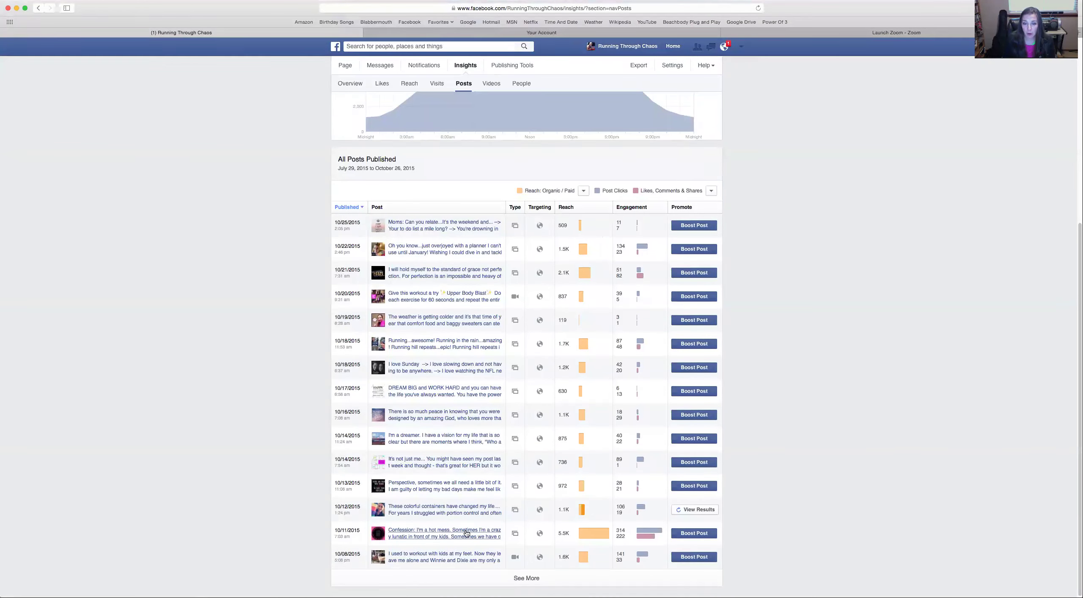
{"action": "mouse_move", "coordinate": [598, 537]}
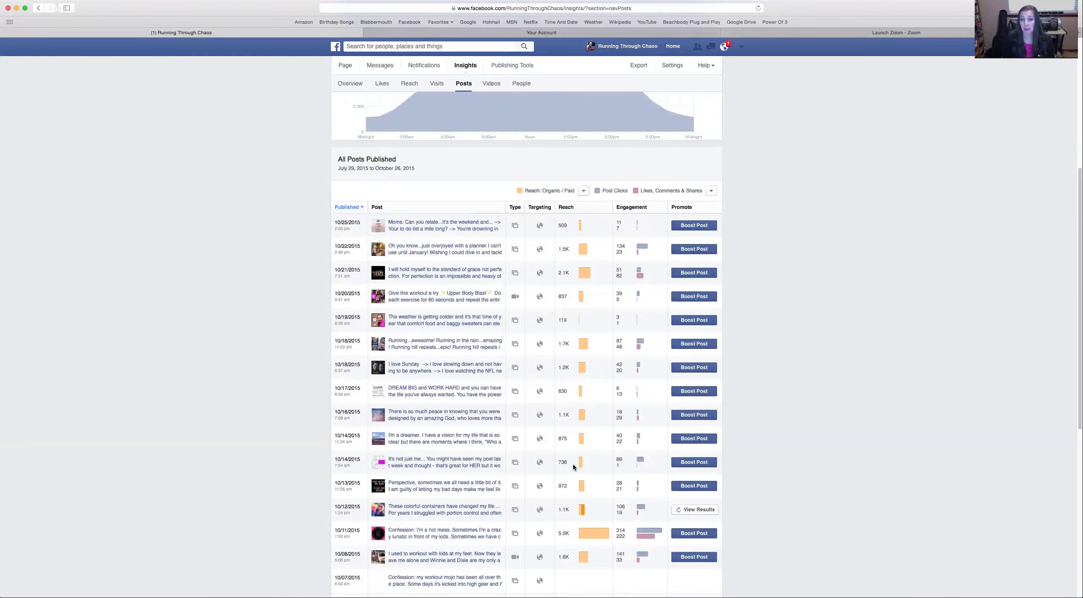
Compare the reach and engagement of older published posts, and return to the charts of when fans are online
{"action": "scroll", "coordinate": [573, 463], "scroll_direction": "down", "scroll_amount": 5}
{"action": "scroll", "coordinate": [534, 452], "scroll_direction": "down", "scroll_amount": 1}
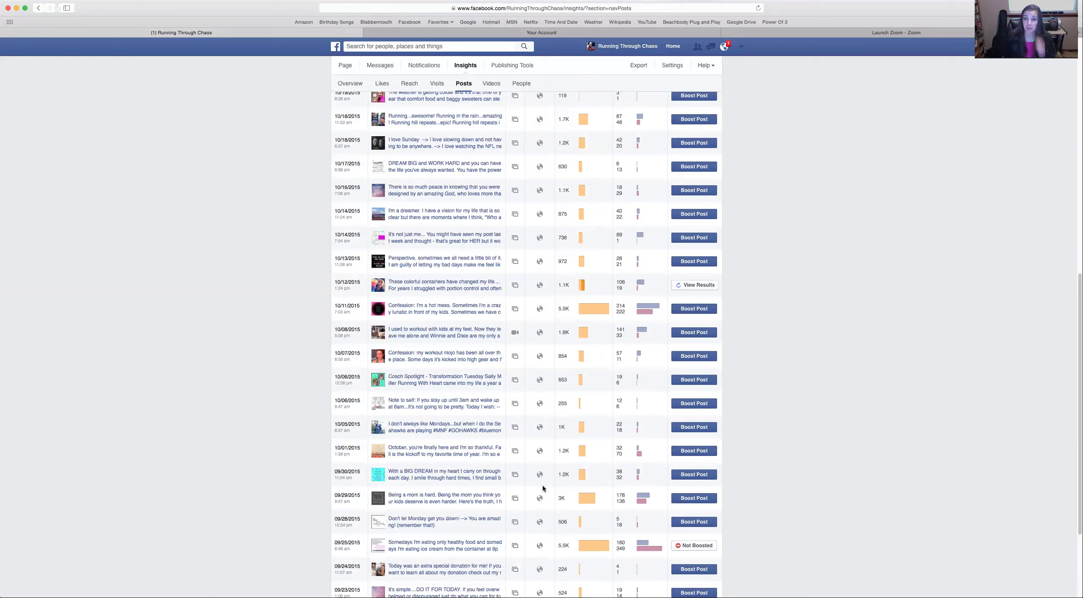
{"action": "scroll", "coordinate": [543, 488], "scroll_direction": "up", "scroll_amount": 12}
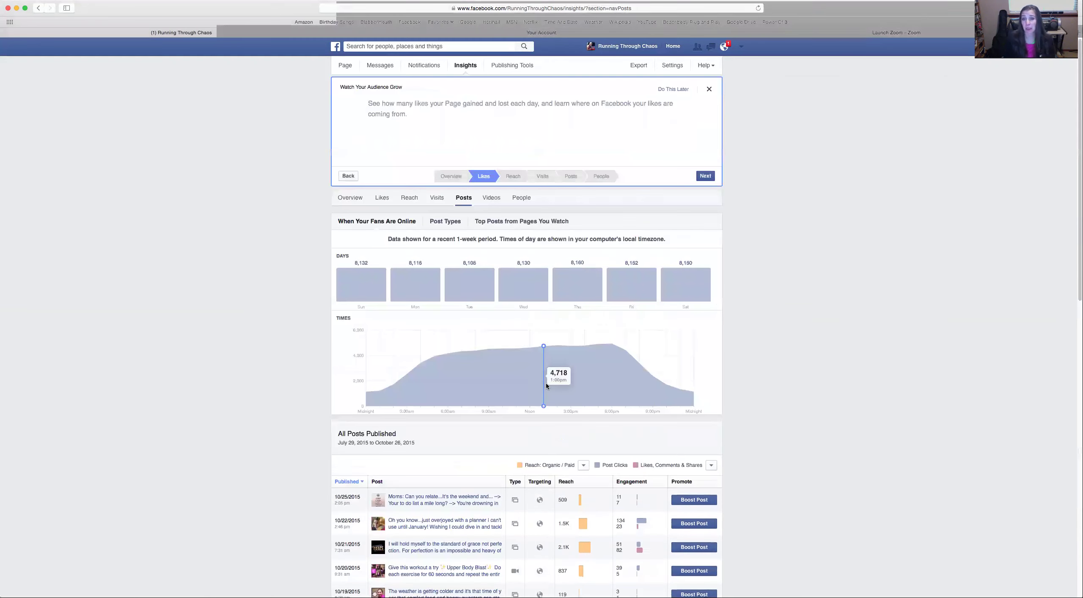
{"action": "scroll", "coordinate": [546, 374], "scroll_direction": "down", "scroll_amount": 5}
{"action": "scroll", "coordinate": [541, 387], "scroll_direction": "down", "scroll_amount": 1}
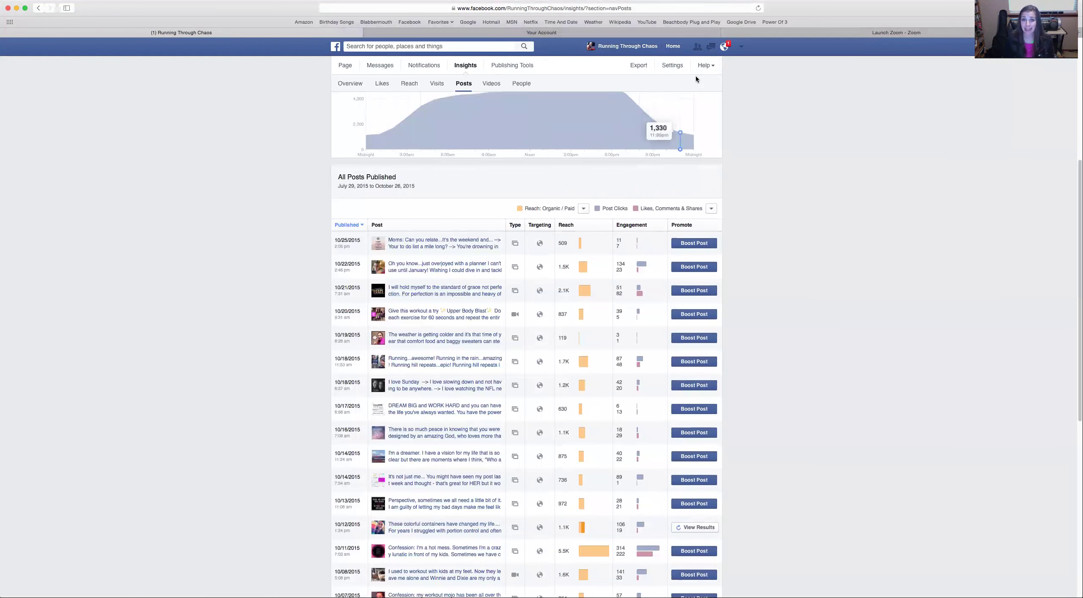
{"action": "scroll", "coordinate": [560, 112], "scroll_direction": "up", "scroll_amount": 5}
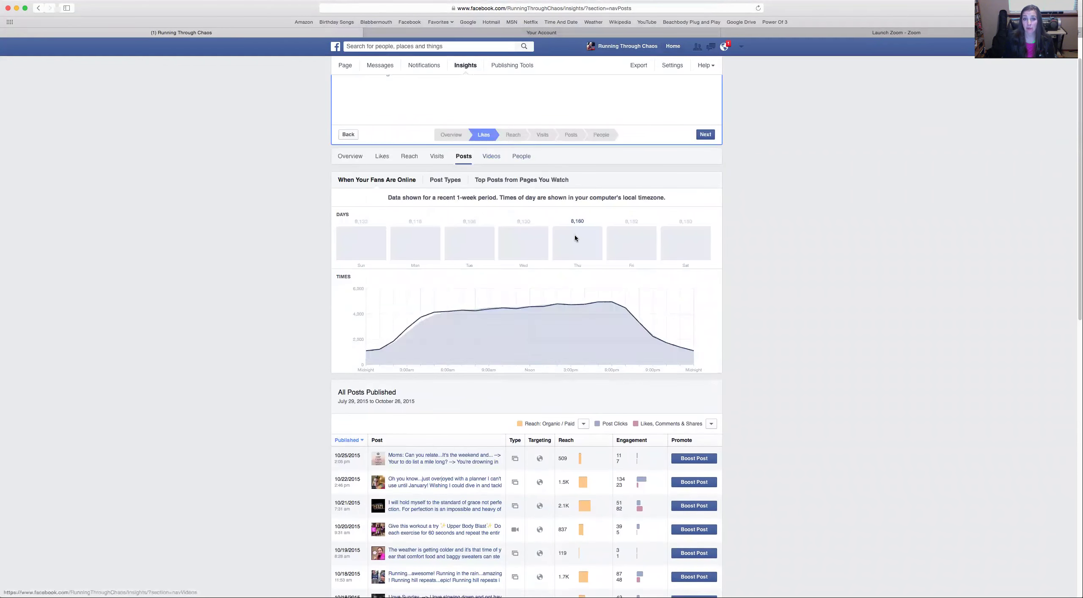
Go through the Overview, Likes, Reach, Posts and People stages of the Insights tour
{"action": "left_click", "coordinate": [452, 136]}
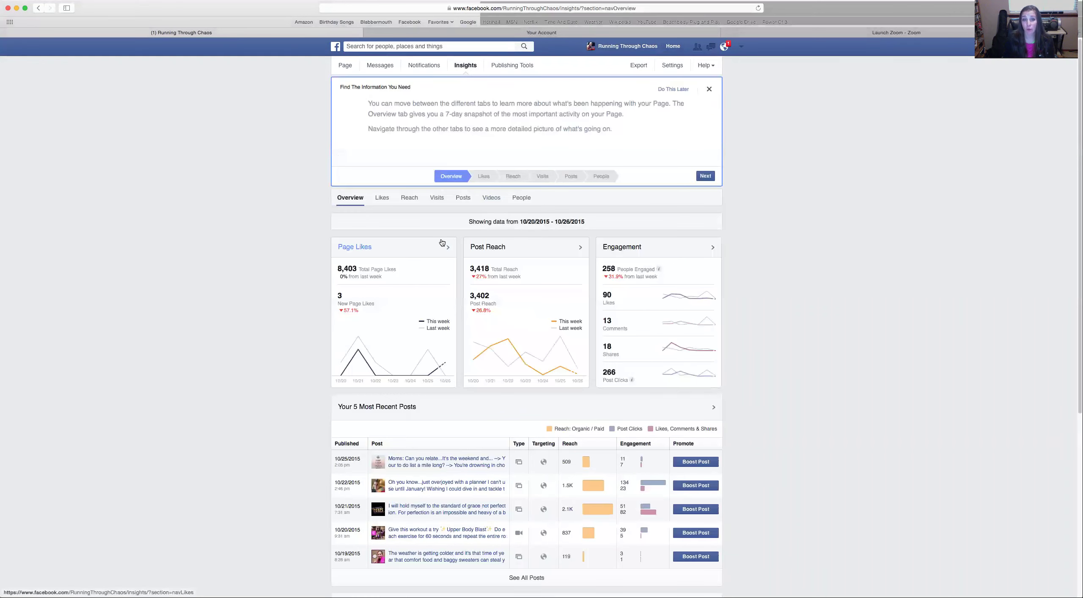
{"action": "left_click", "coordinate": [480, 177]}
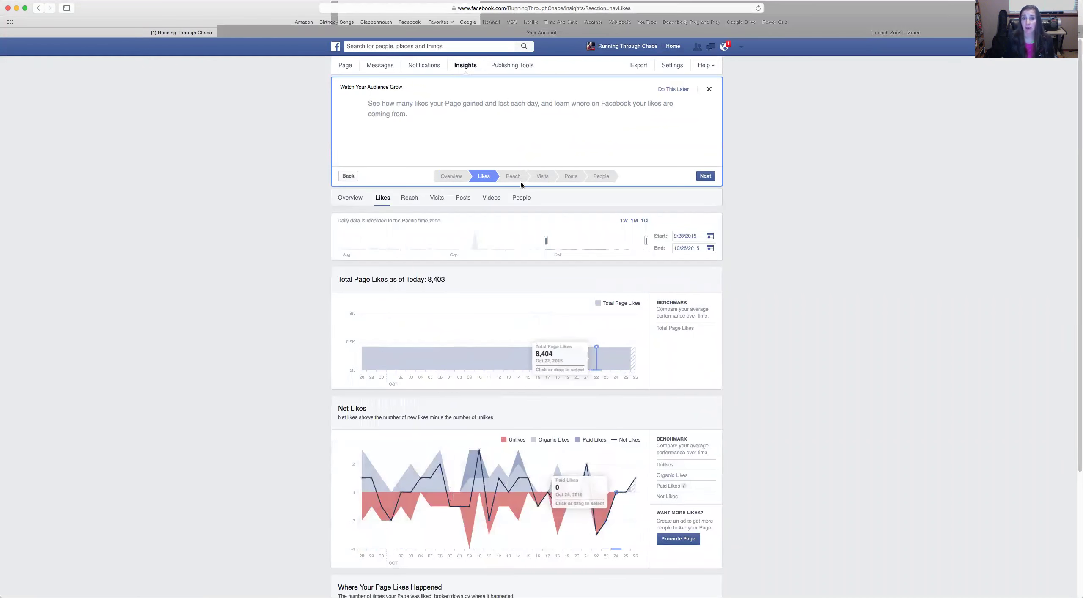
{"action": "left_click", "coordinate": [507, 175]}
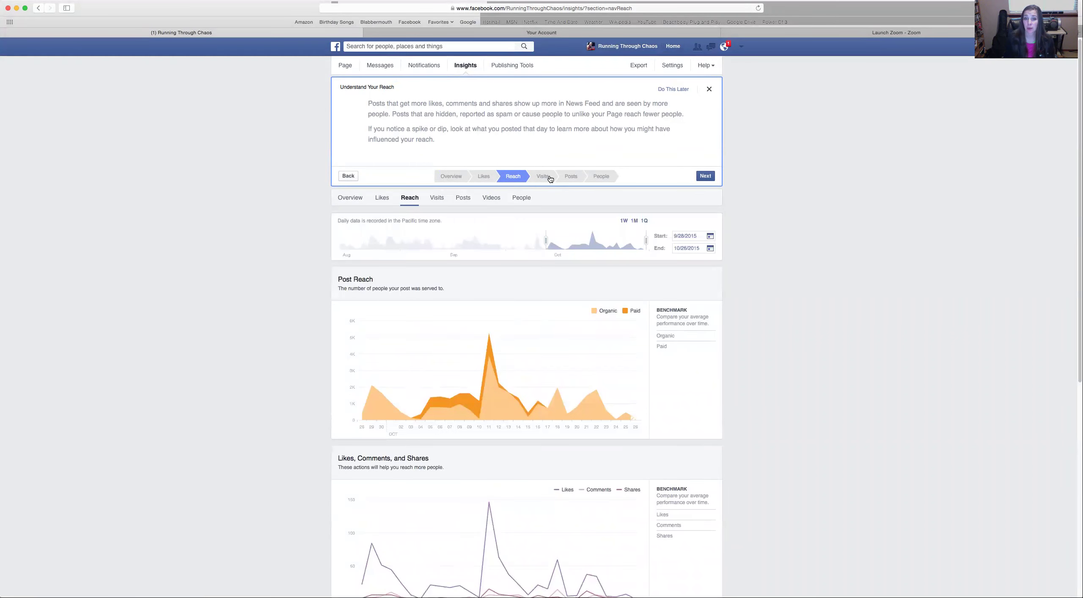
{"action": "left_click", "coordinate": [569, 176]}
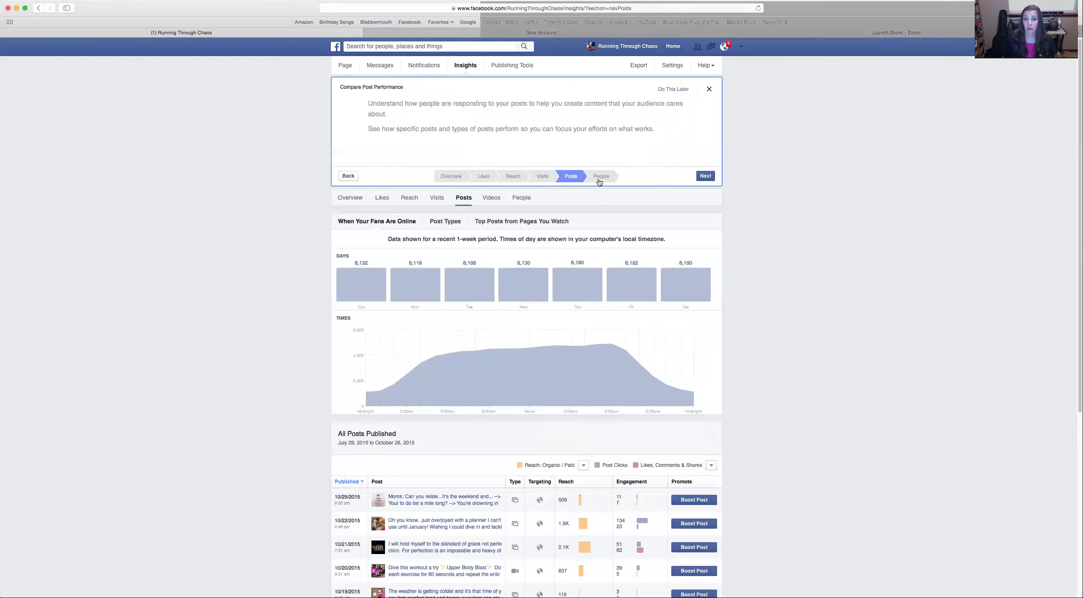
{"action": "left_click", "coordinate": [605, 181]}
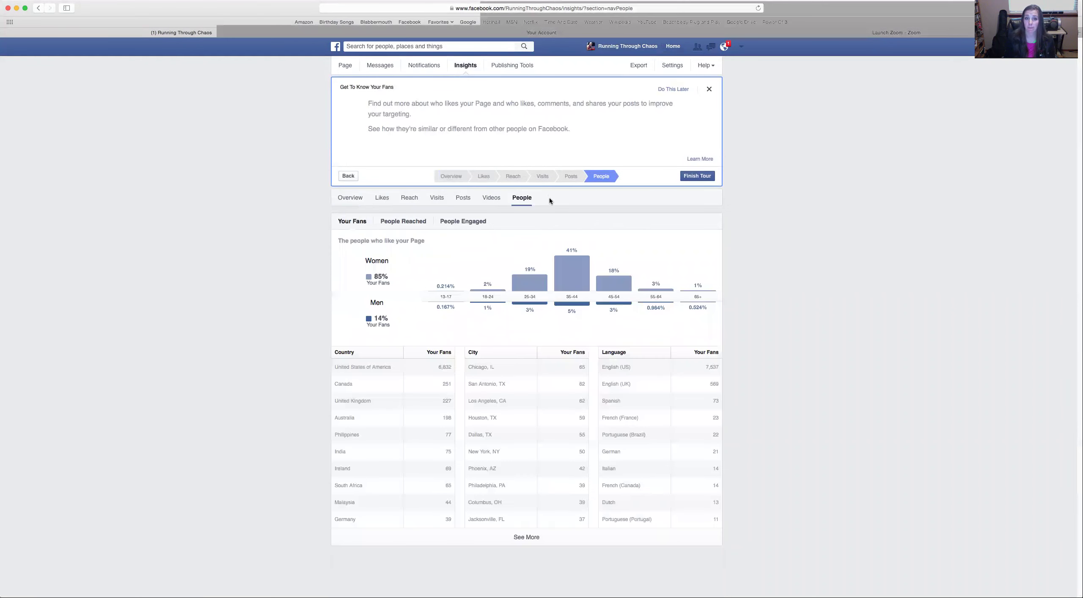